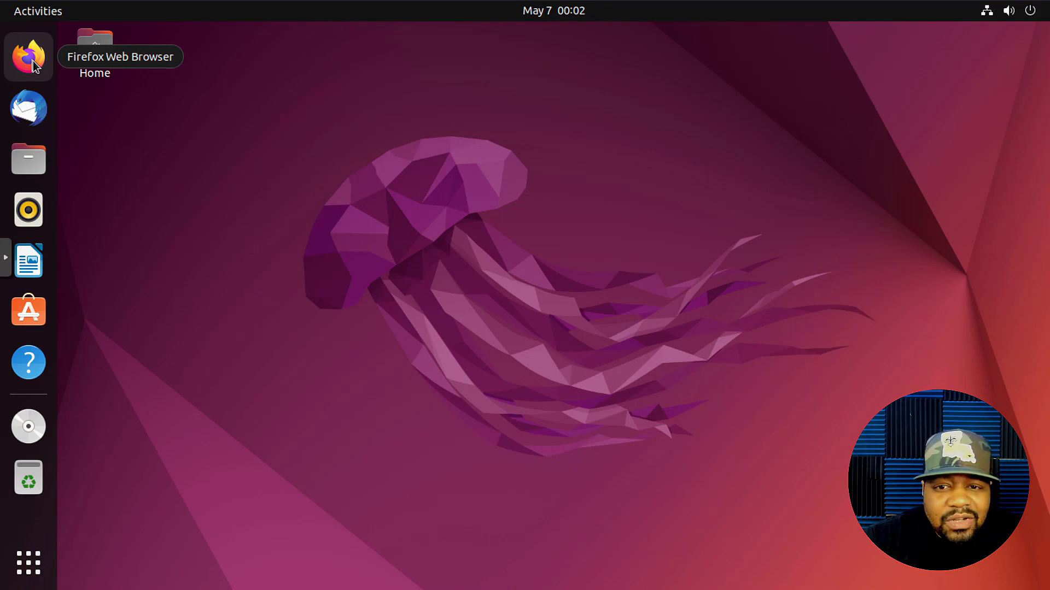
Launch Firefox, search the web for 'chrome', and open google.com/chrome, dismissing the DNS notice.
left_click(33, 61)
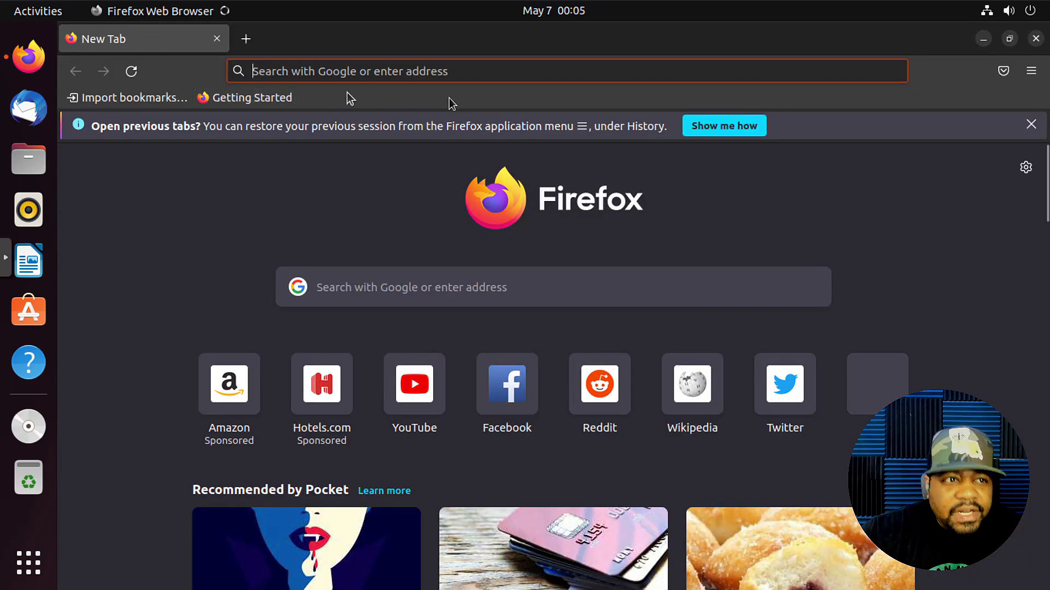
left_click(569, 70)
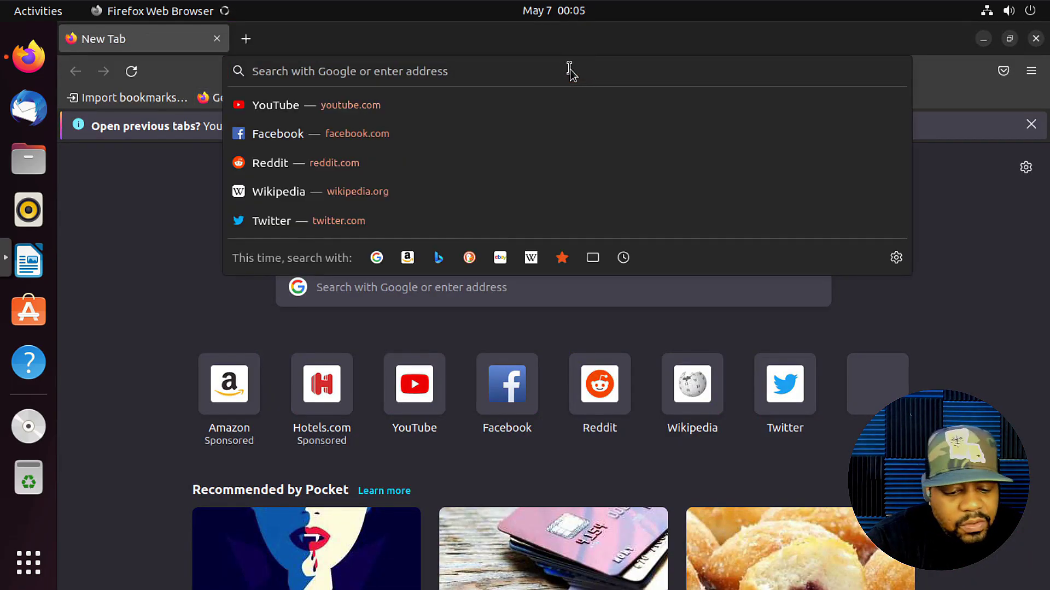
type("chrome")
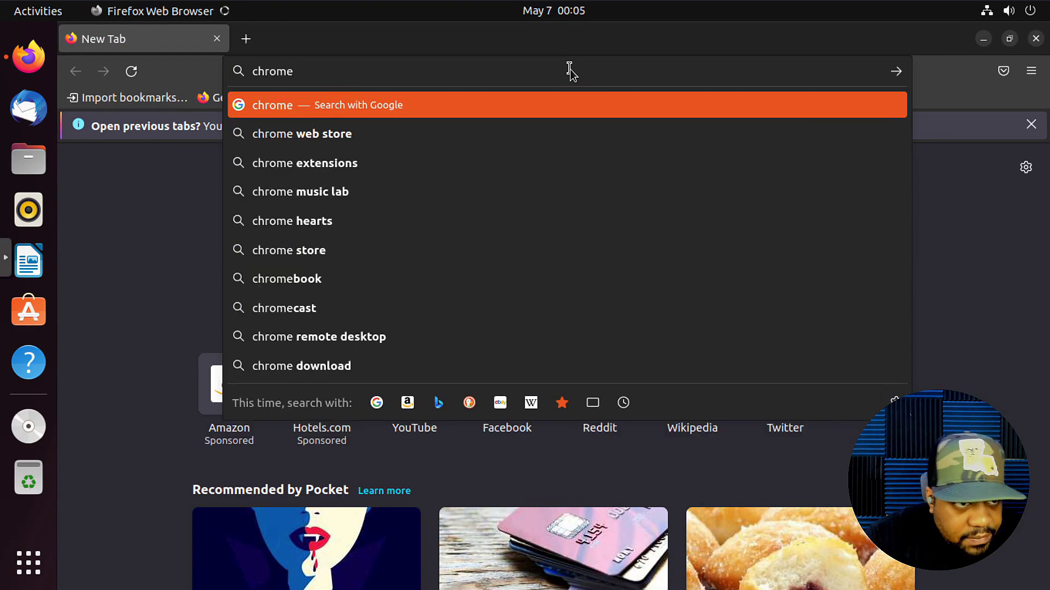
key("Return")
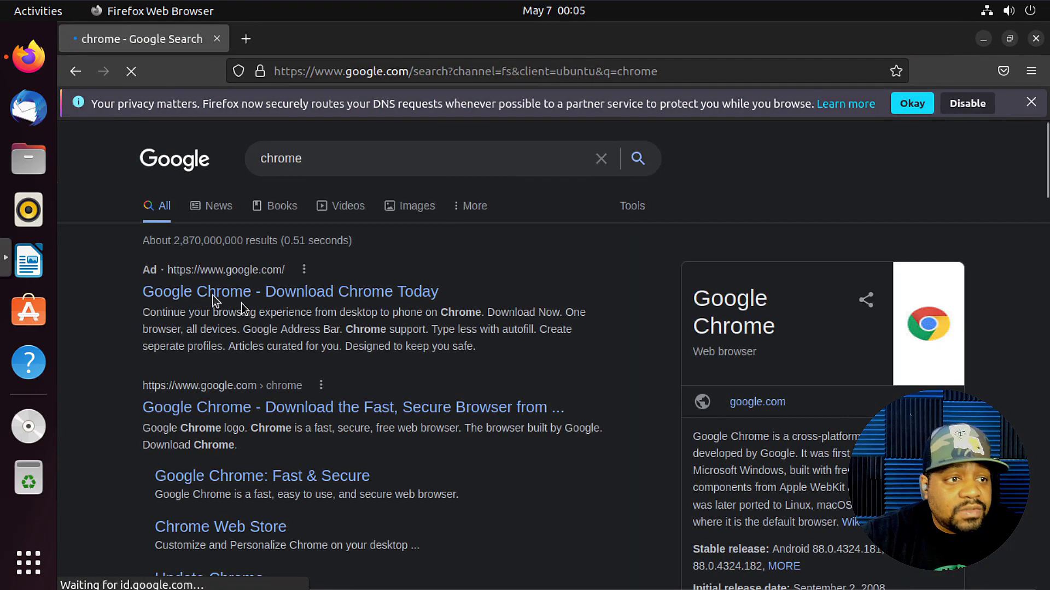
left_click(251, 407)
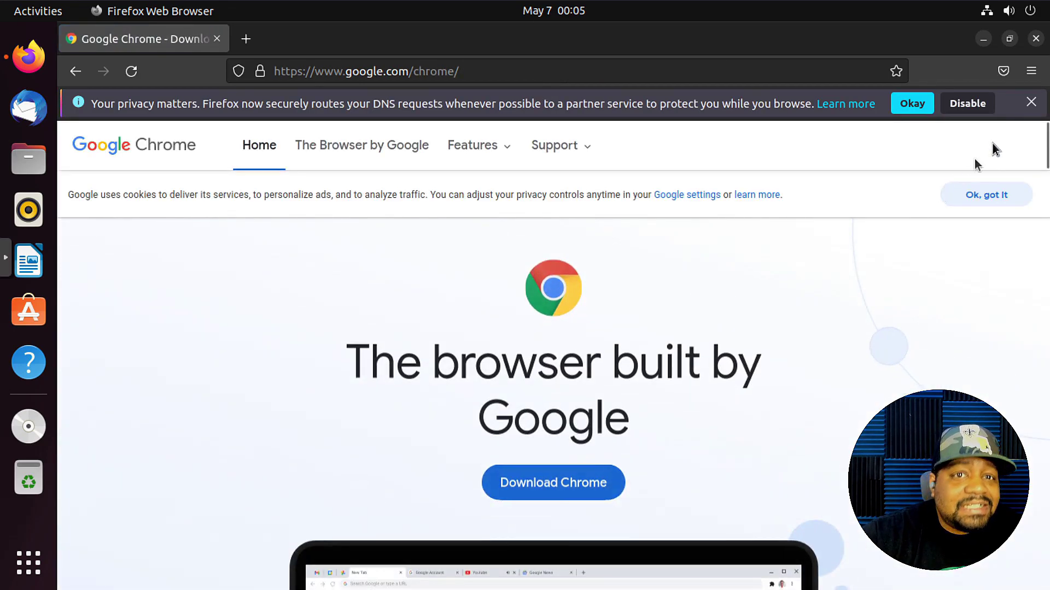
left_click(1031, 104)
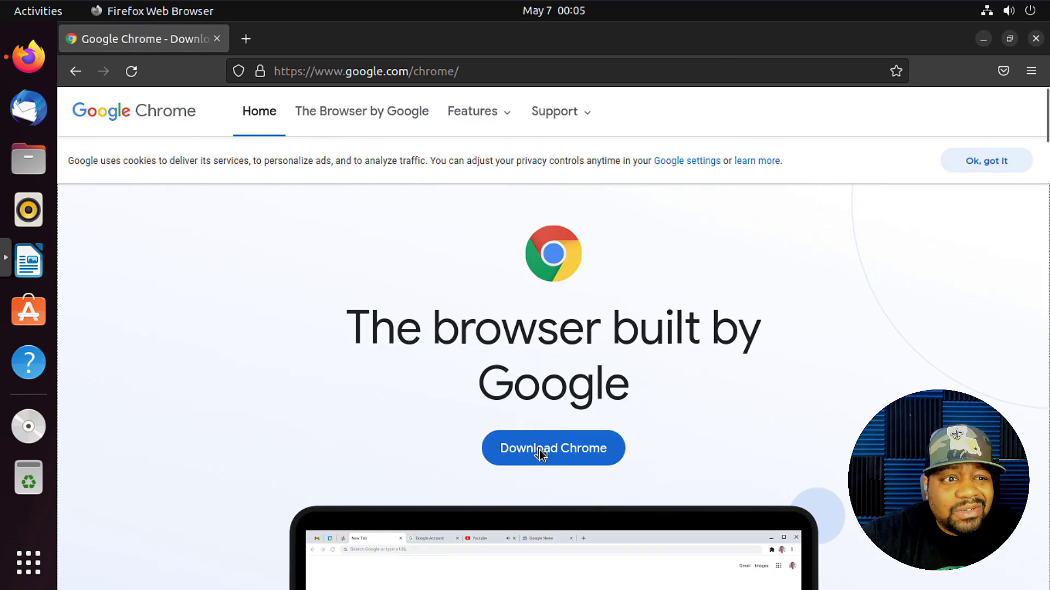
Download the 64-bit .deb Chrome package via Accept and Install, then close Firefox.
left_click(538, 450)
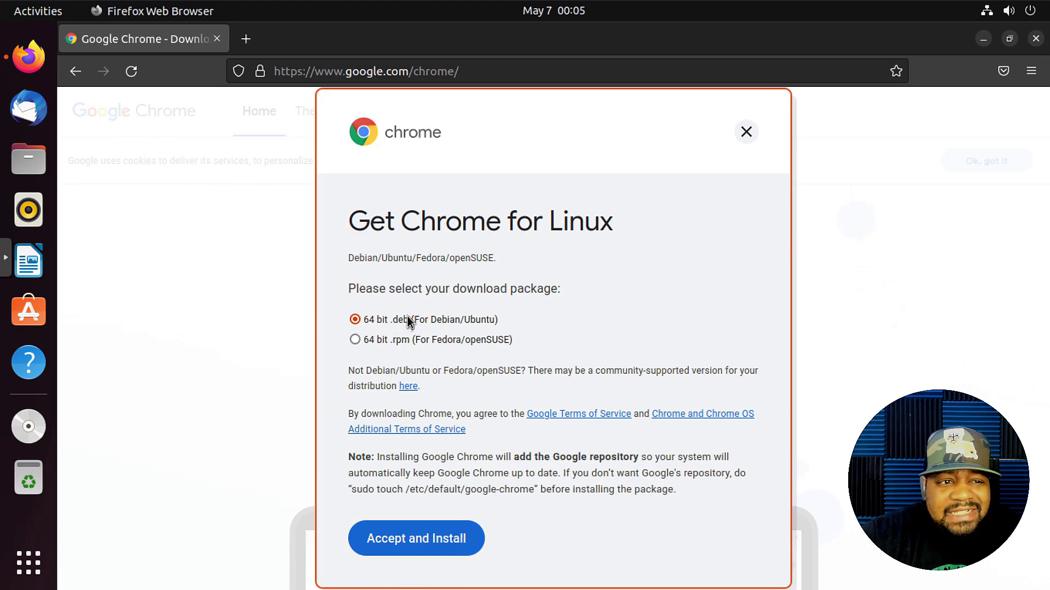
left_click(414, 540)
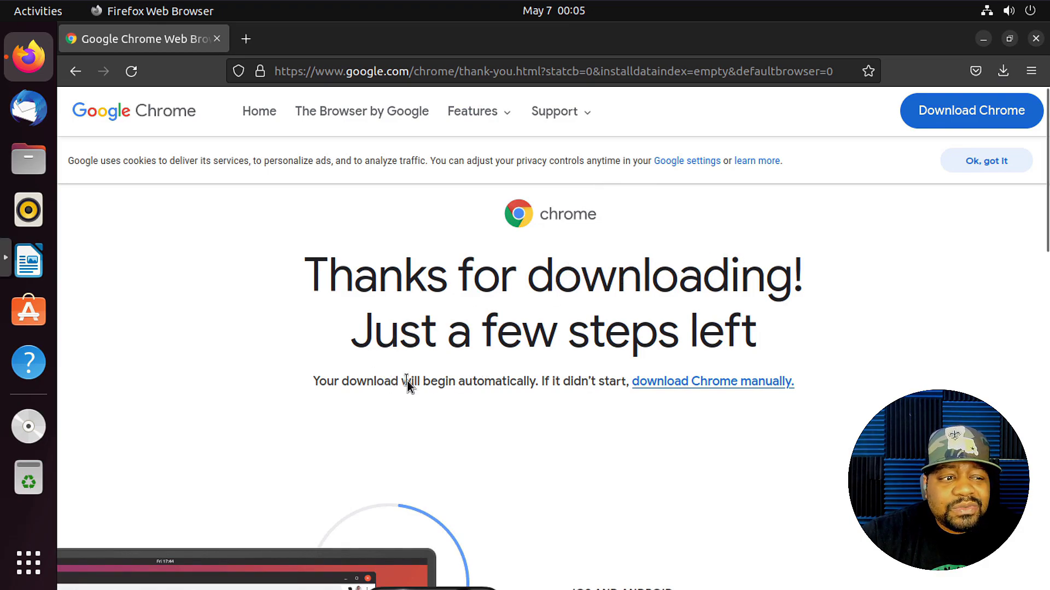
left_click(705, 382)
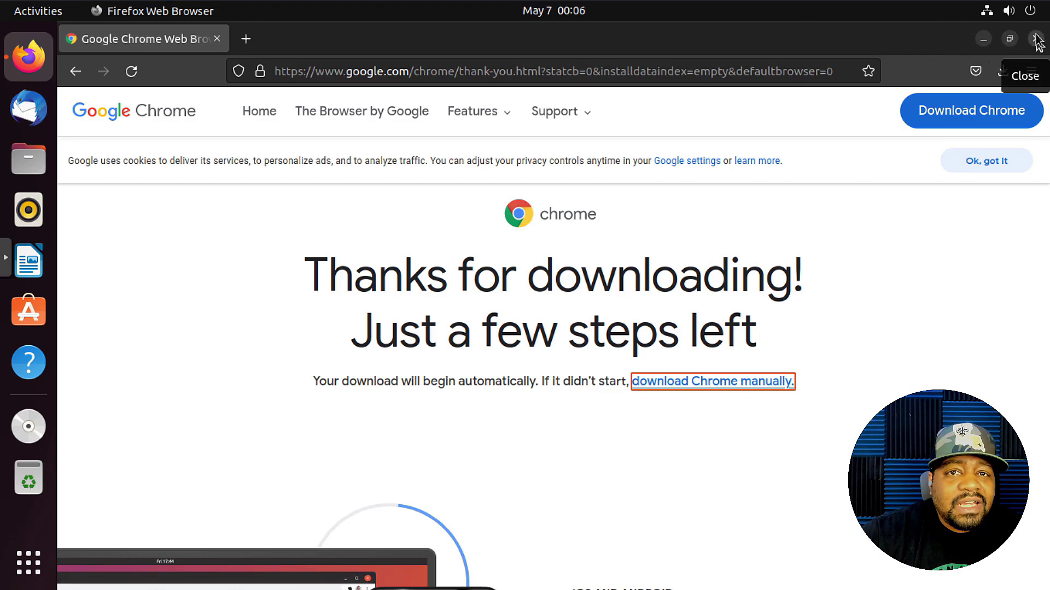
left_click(985, 39)
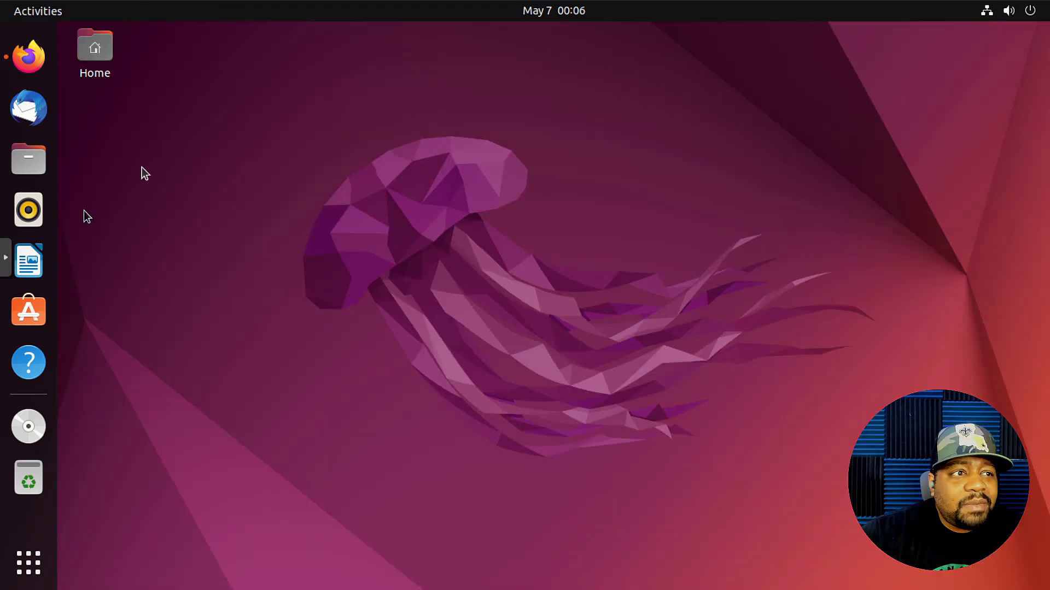
In Home > Downloads, move the duplicate Chrome .deb marked (1) to the Trash.
double_click(104, 50)
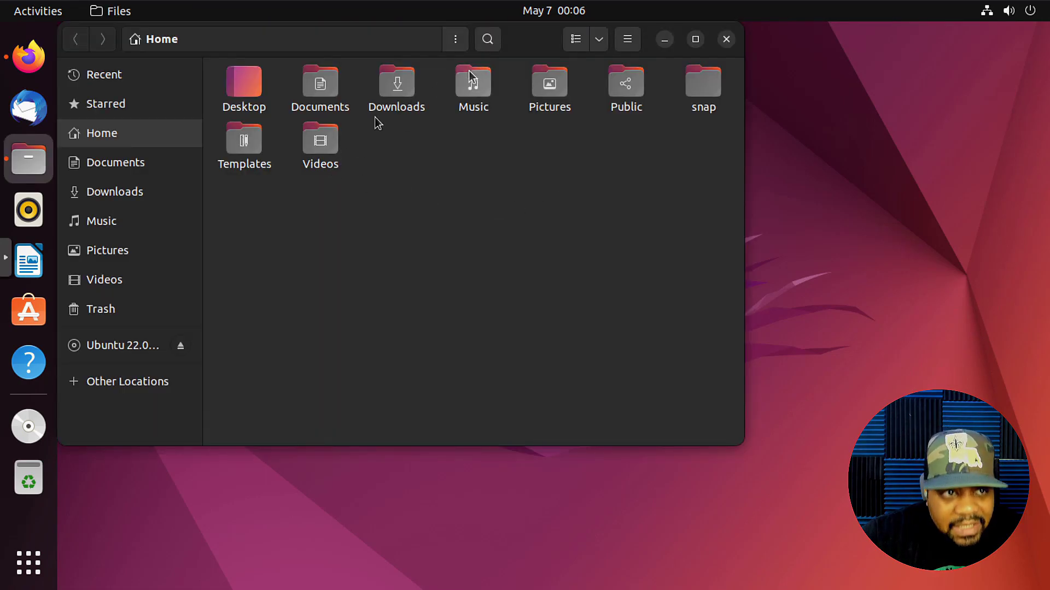
double_click(398, 90)
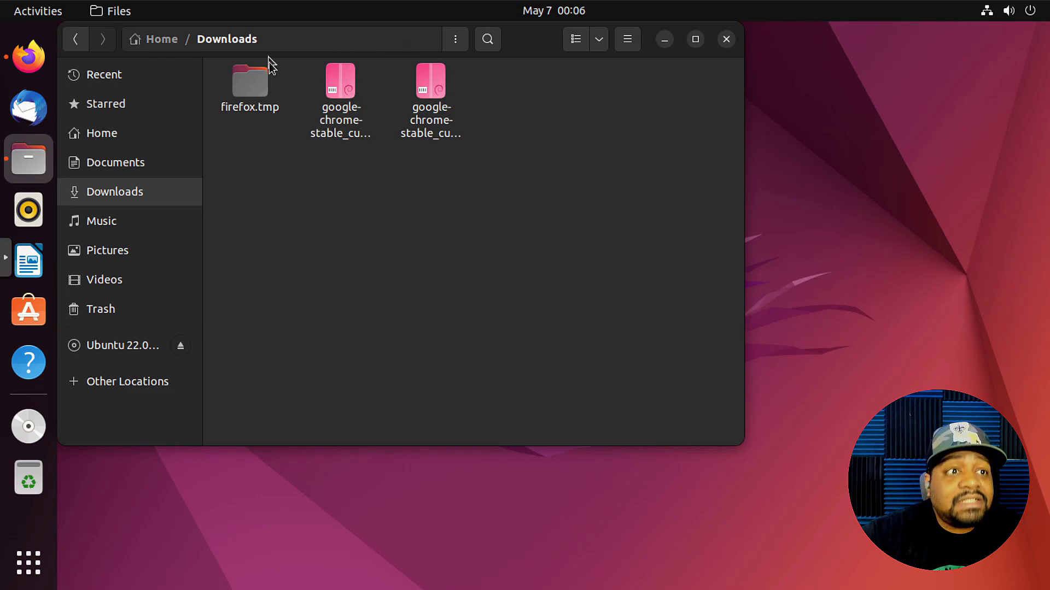
left_click_drag(538, 48, 718, 92)
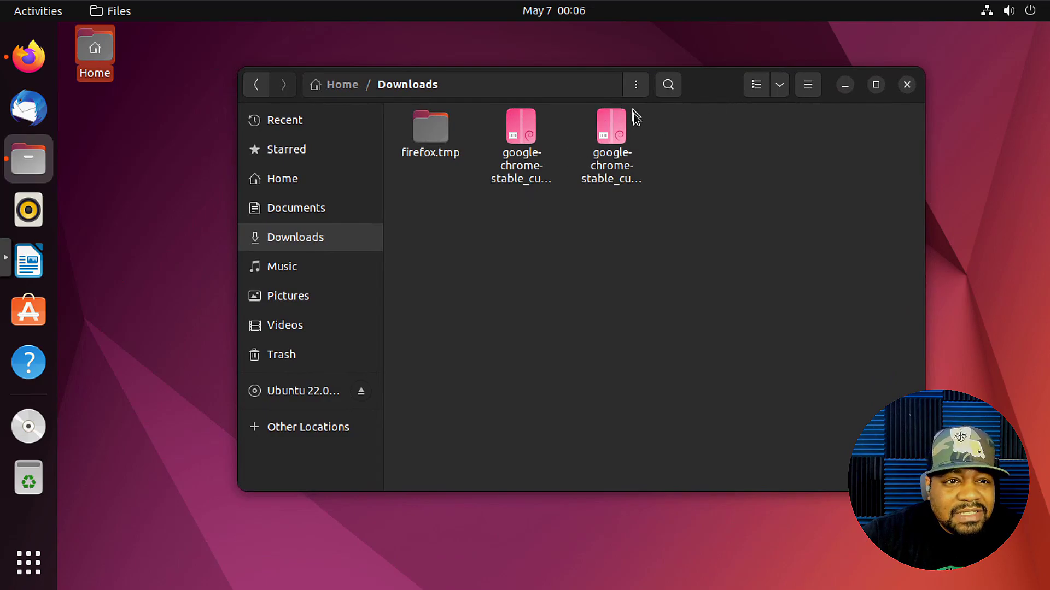
left_click(617, 167)
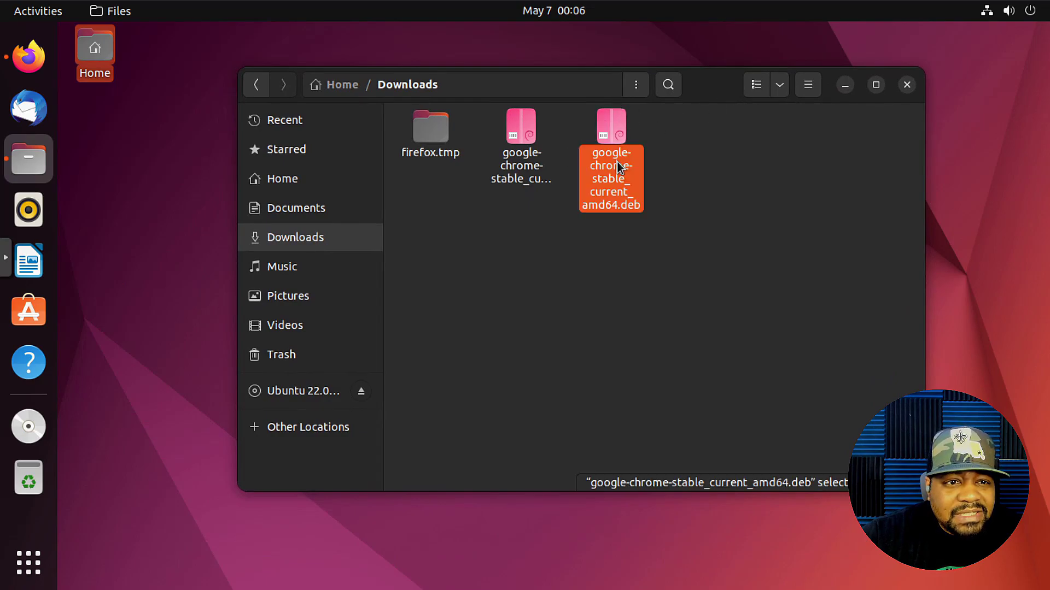
left_click(527, 164)
right_click(527, 164)
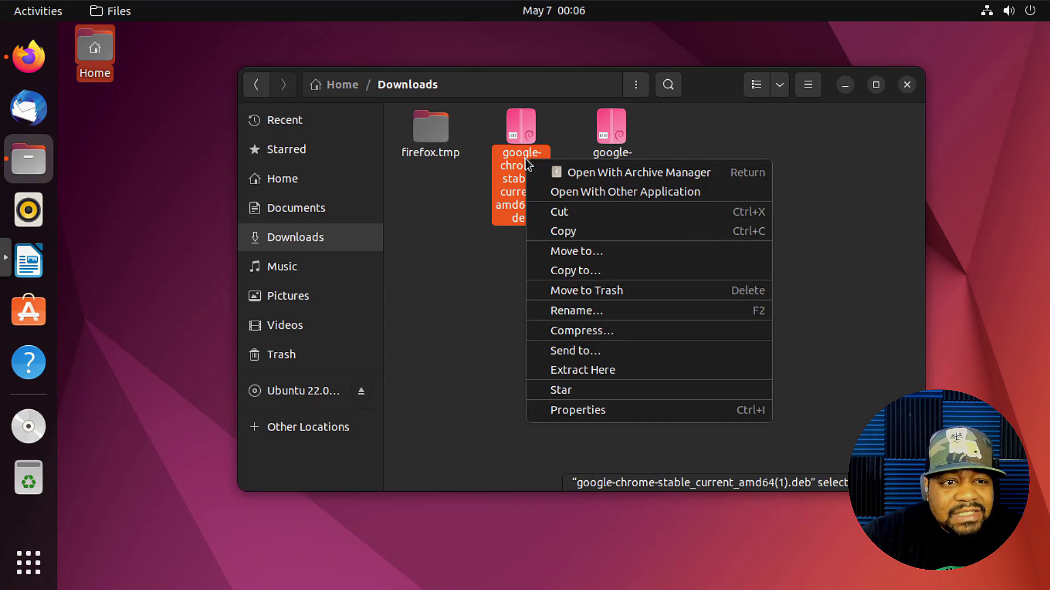
left_click(614, 291)
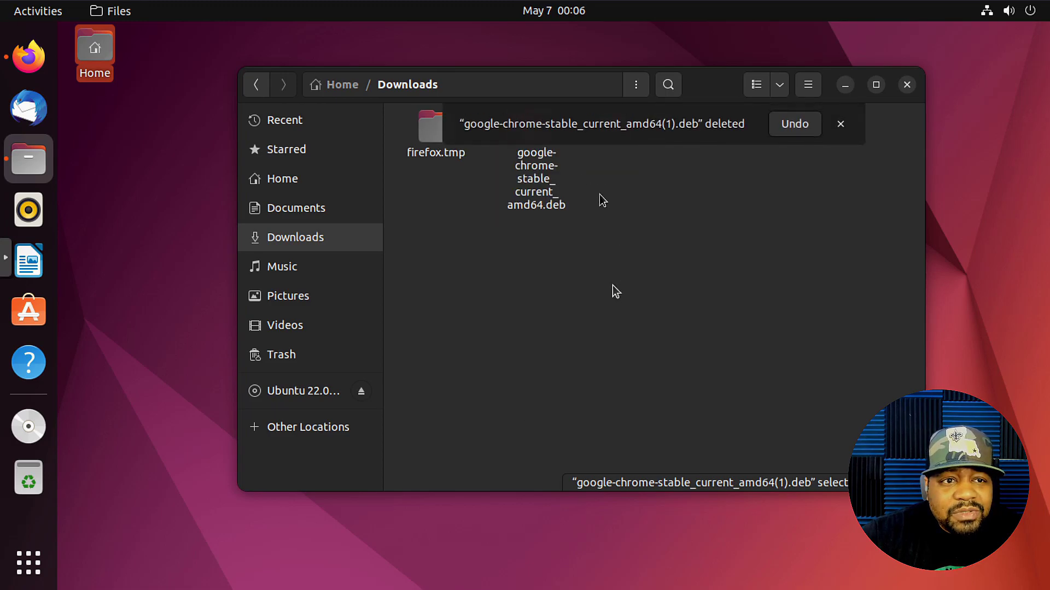
Open google-chrome-stable_current_amd64.deb with Software Install via Open With Other Application.
left_click(537, 169)
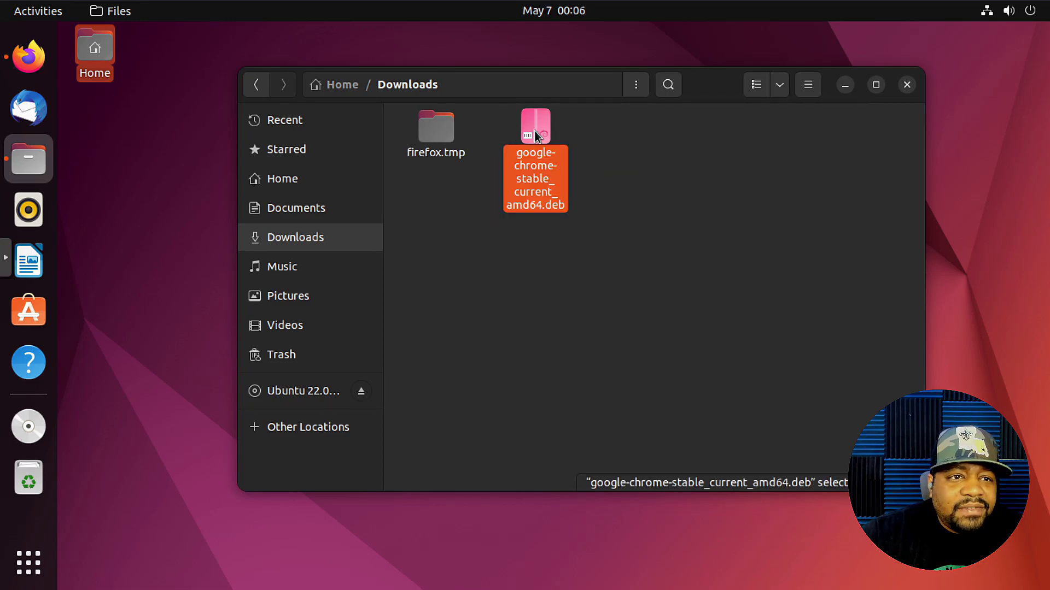
right_click(536, 134)
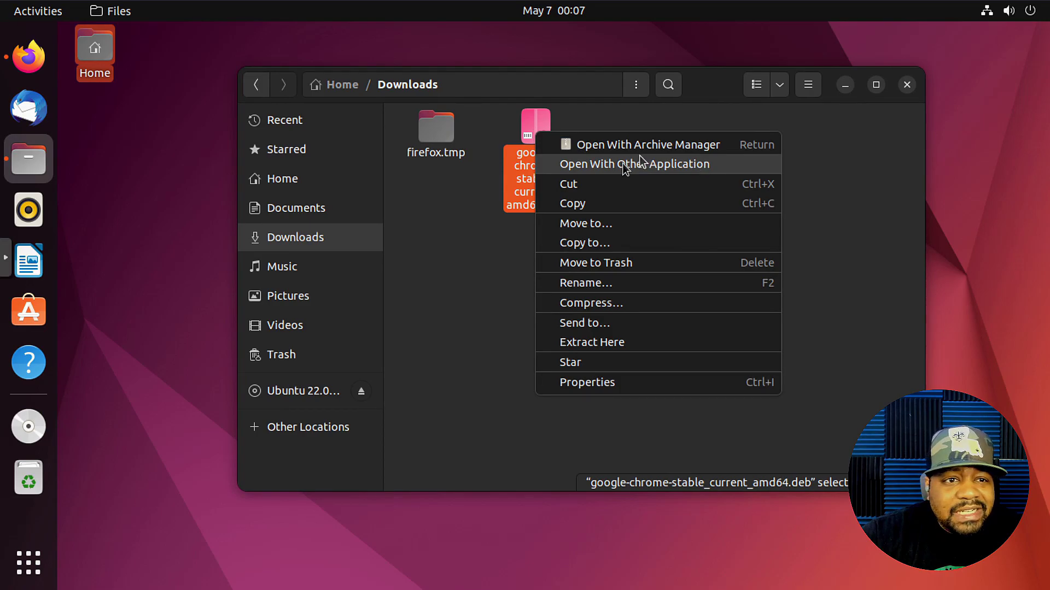
left_click(639, 169)
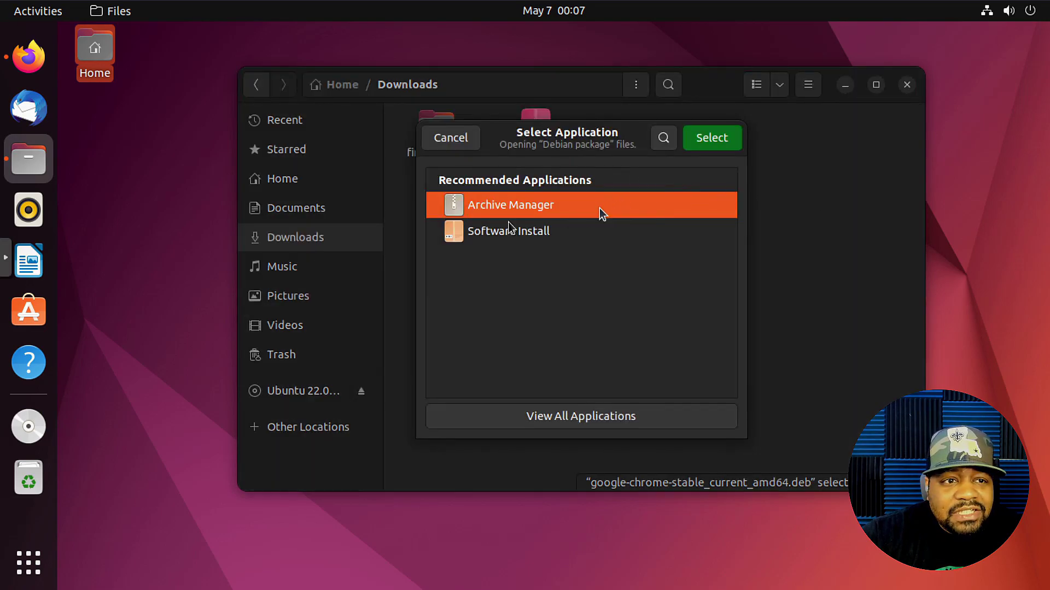
left_click(518, 237)
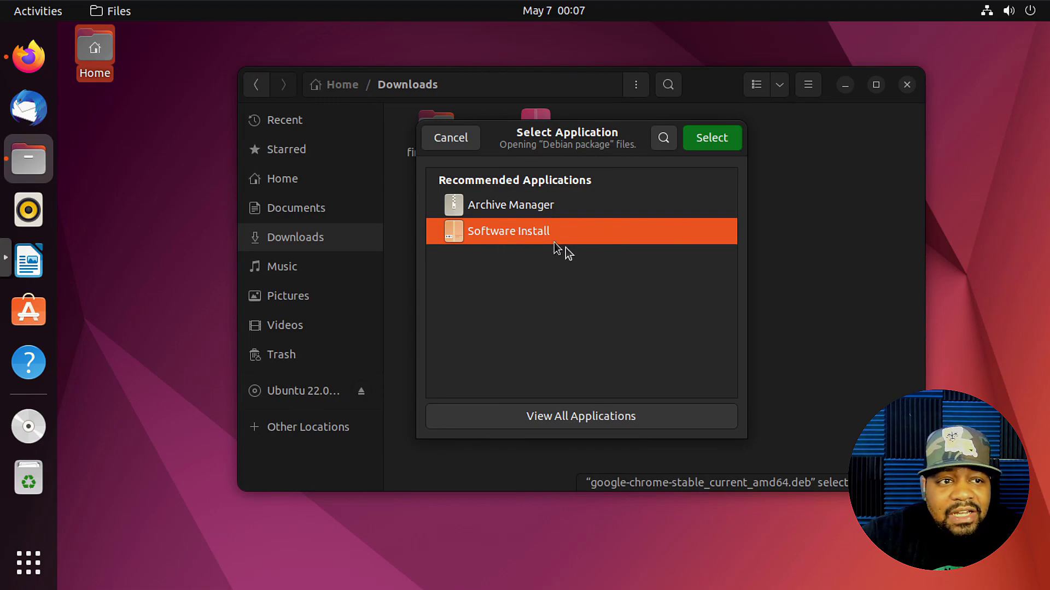
Install google-chrome-stable 101.0.4951.54 from the local .deb, authorizing with the account password.
left_click(711, 138)
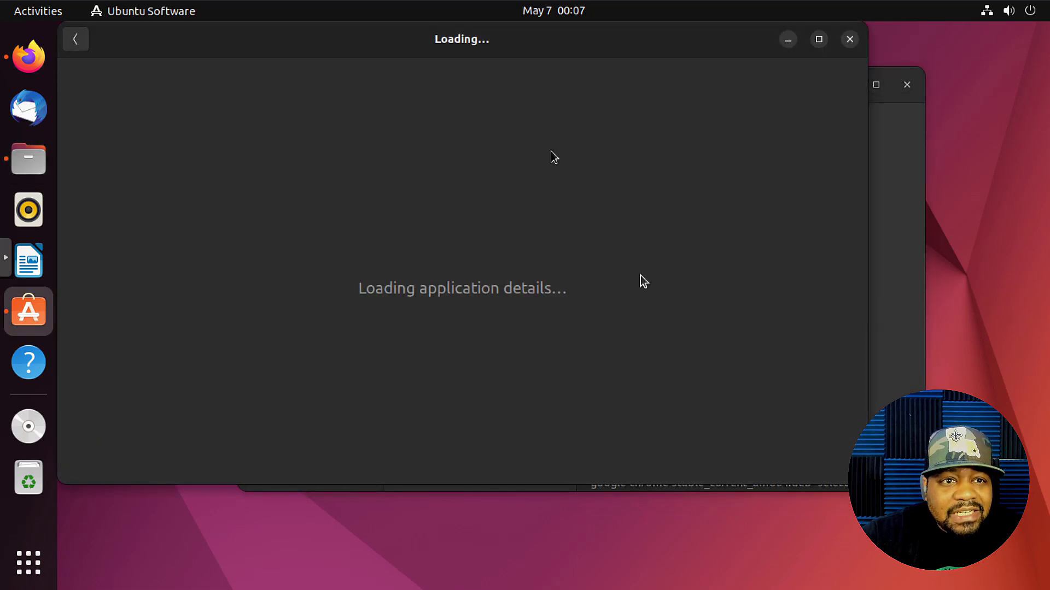
left_click_drag(547, 45, 617, 109)
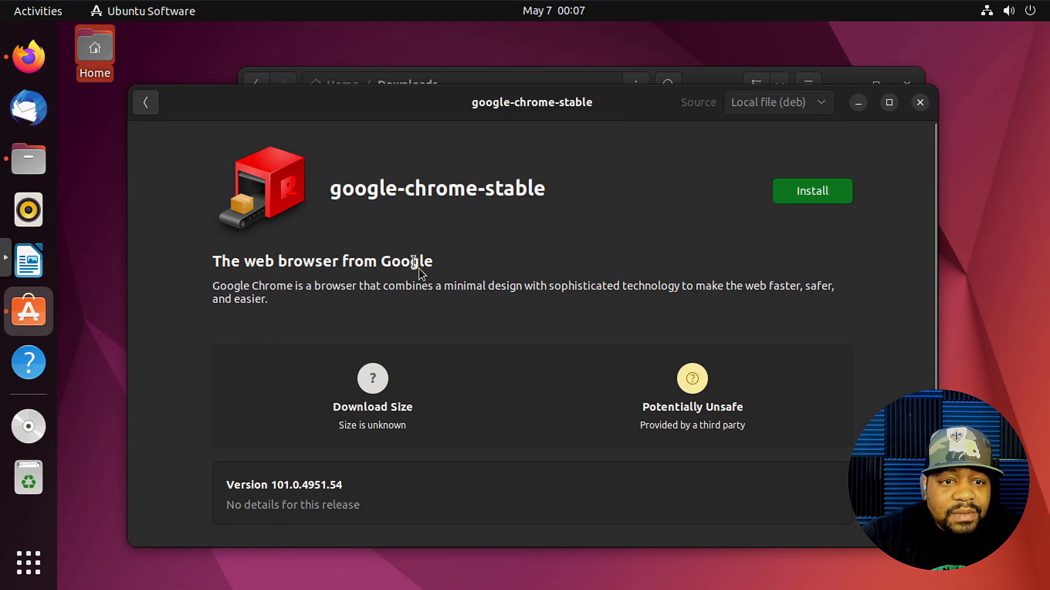
left_click(814, 195)
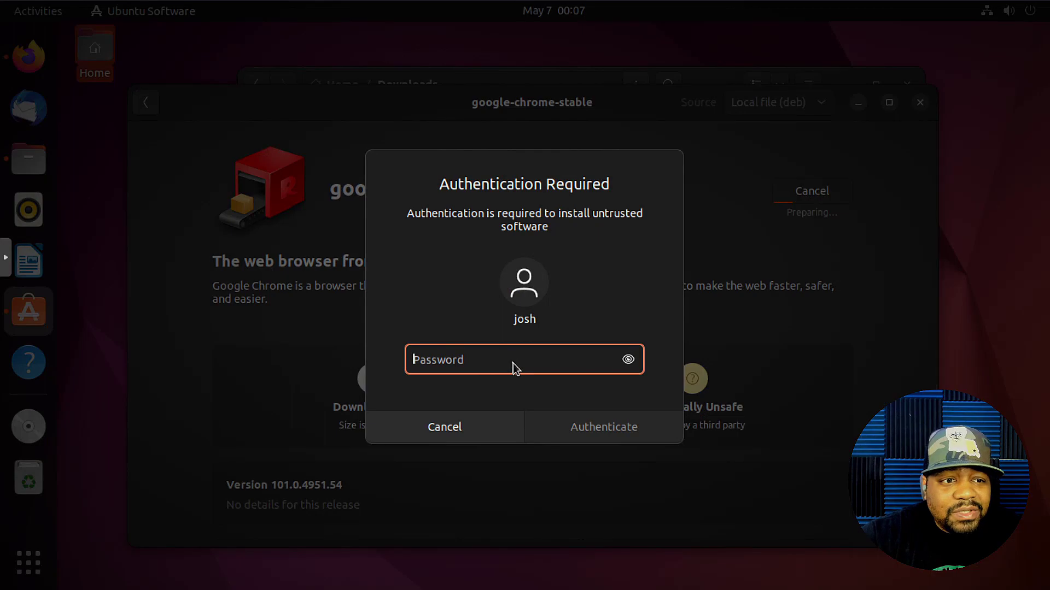
type("*****")
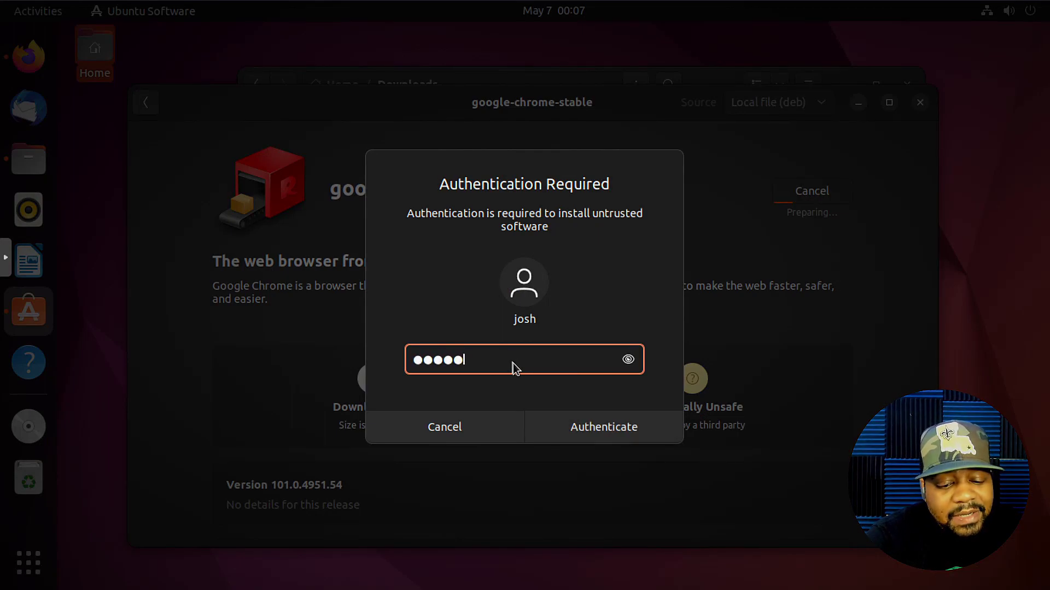
type("***")
key("Return")
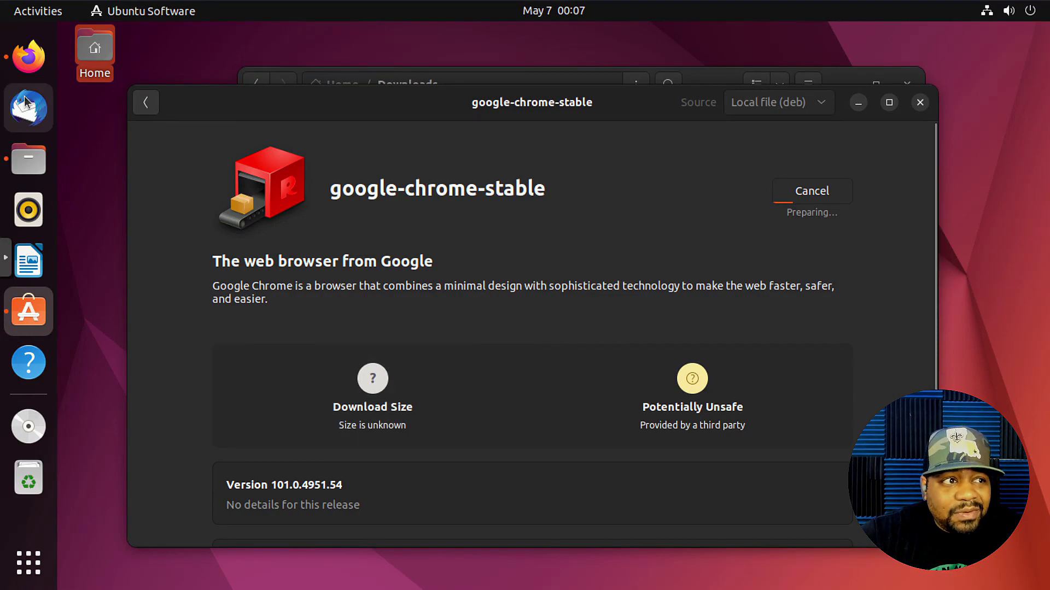
left_click(29, 57)
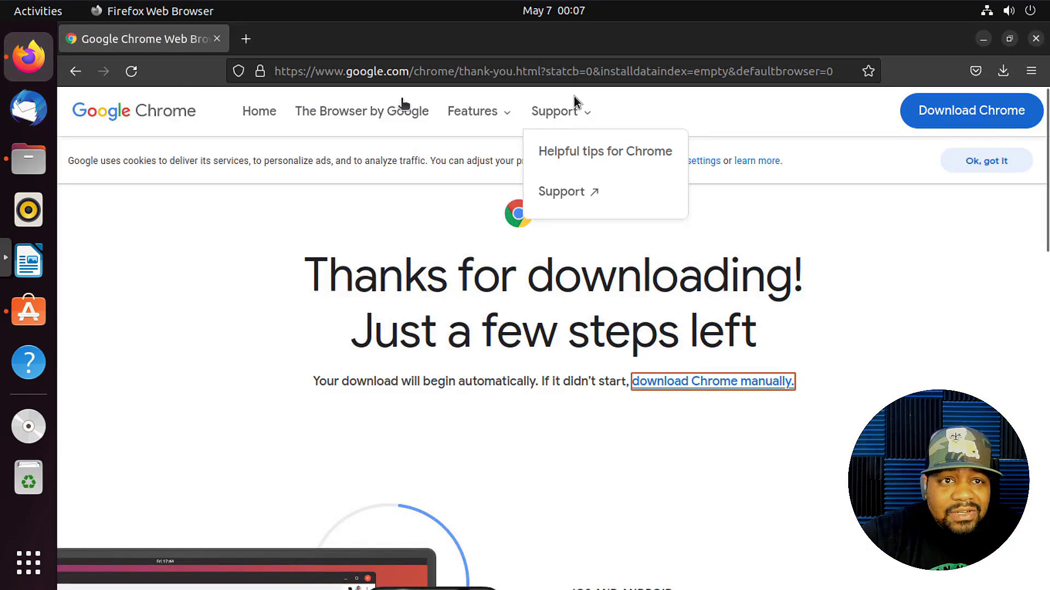
left_click(983, 40)
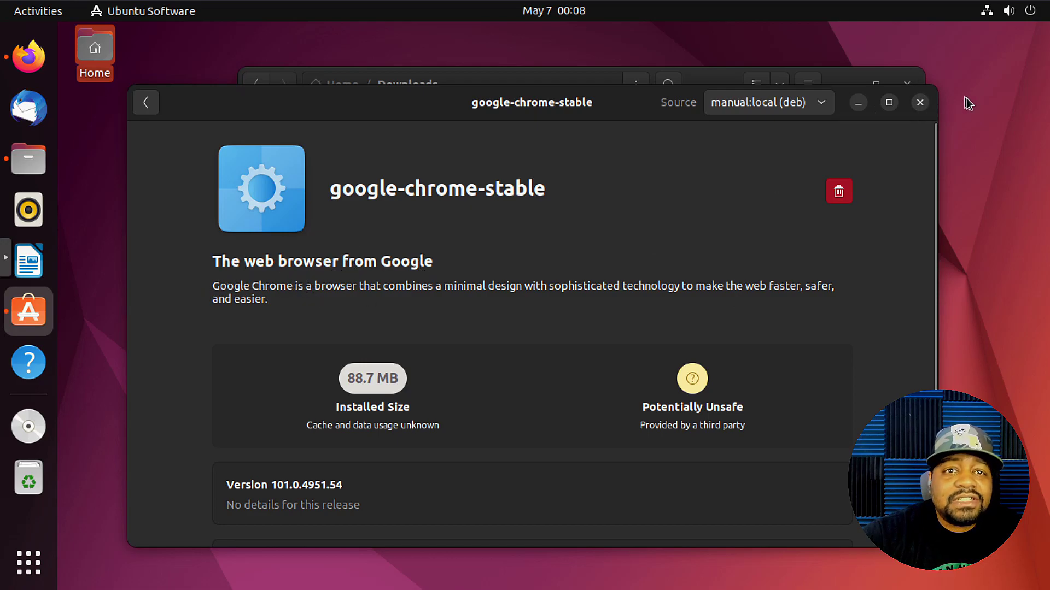
Close the store and Downloads windows, then launch Google Chrome from page 2 of the app grid.
left_click(922, 104)
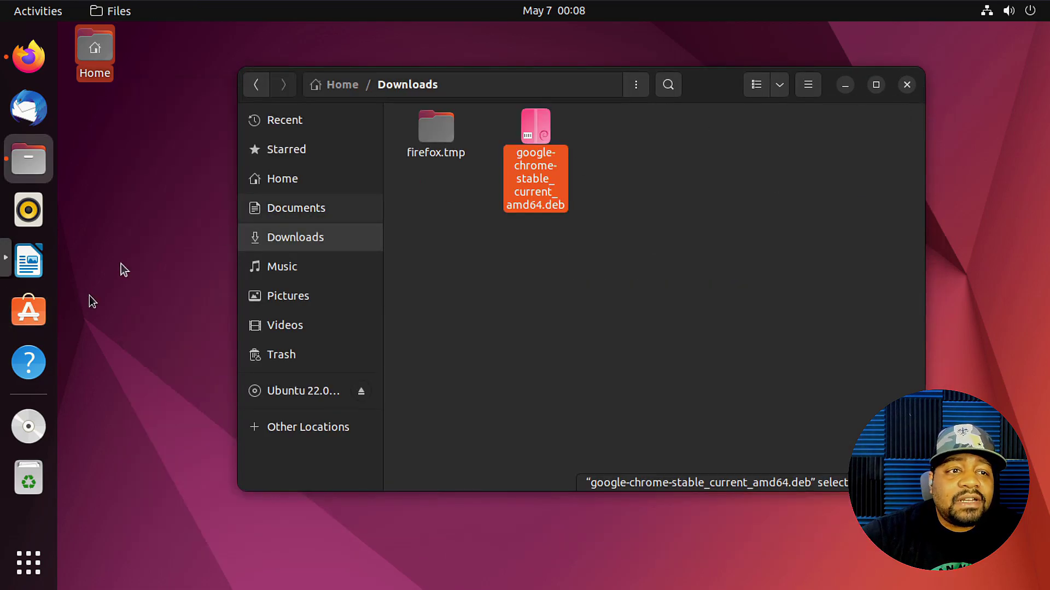
left_click(904, 87)
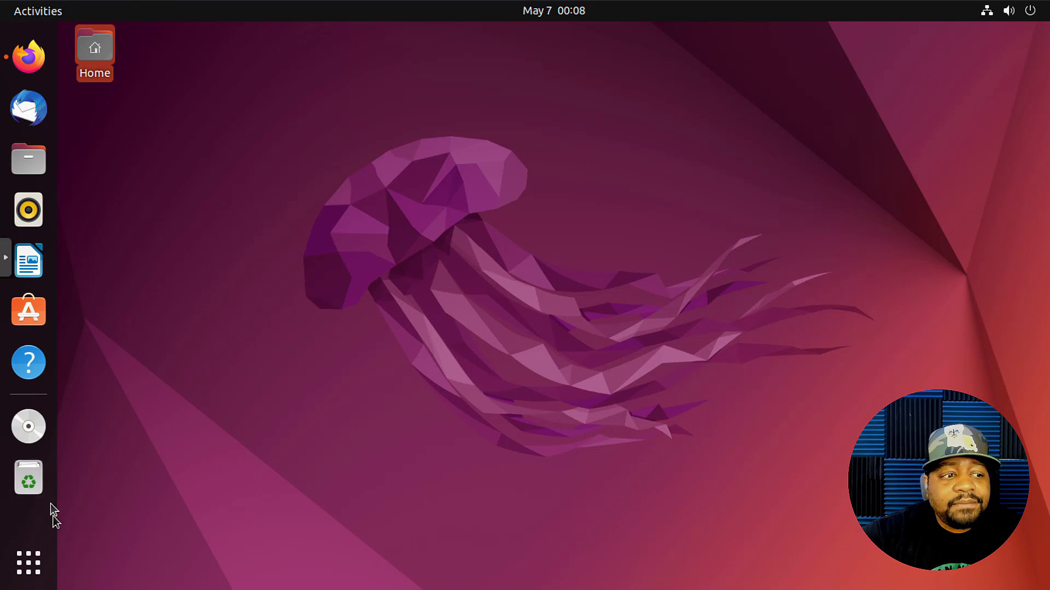
left_click(33, 569)
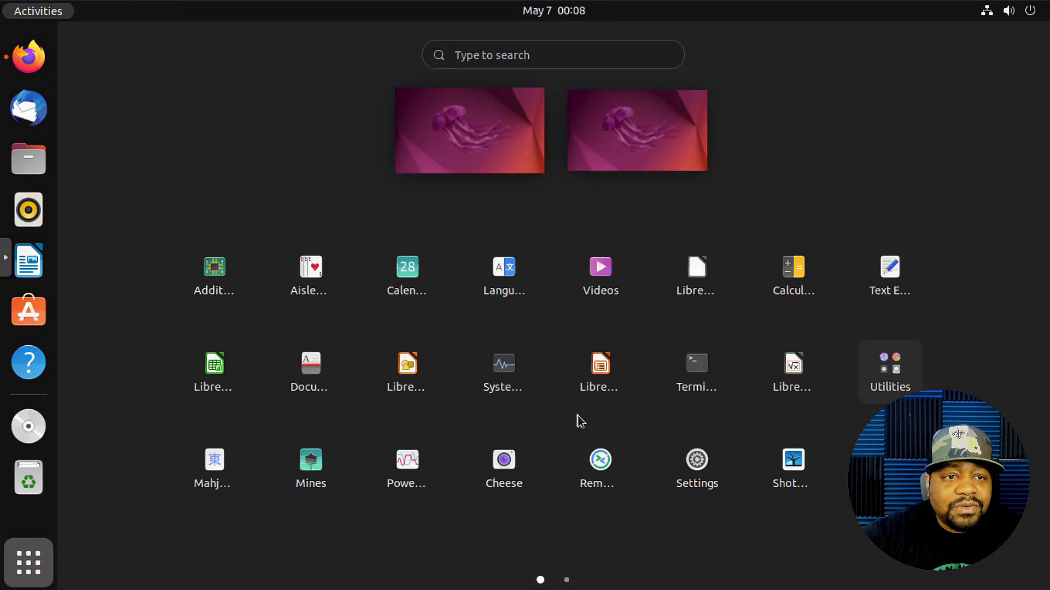
scroll(580, 421, "down", 1)
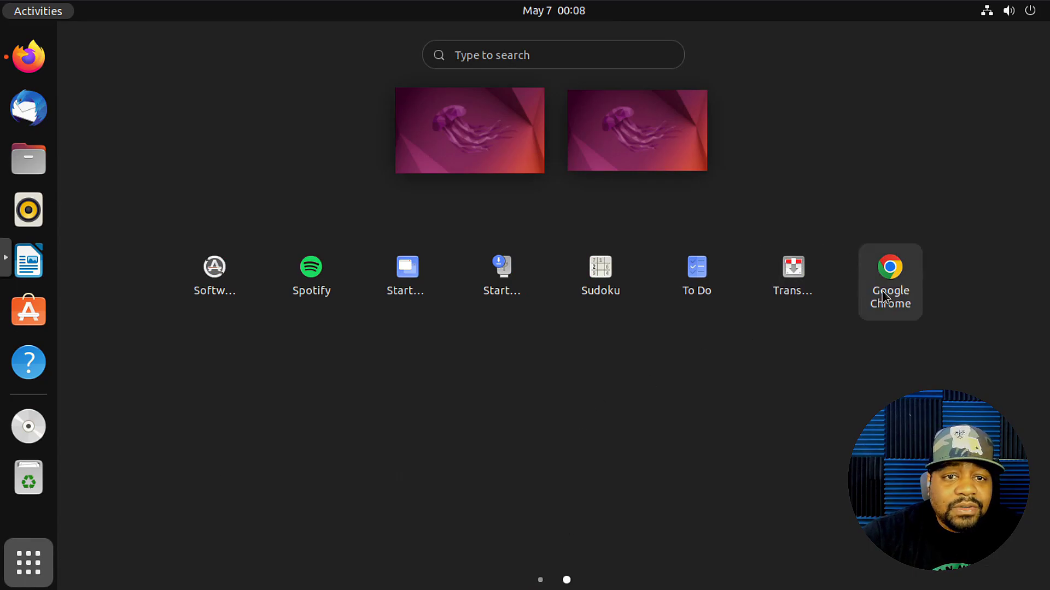
left_click(890, 268)
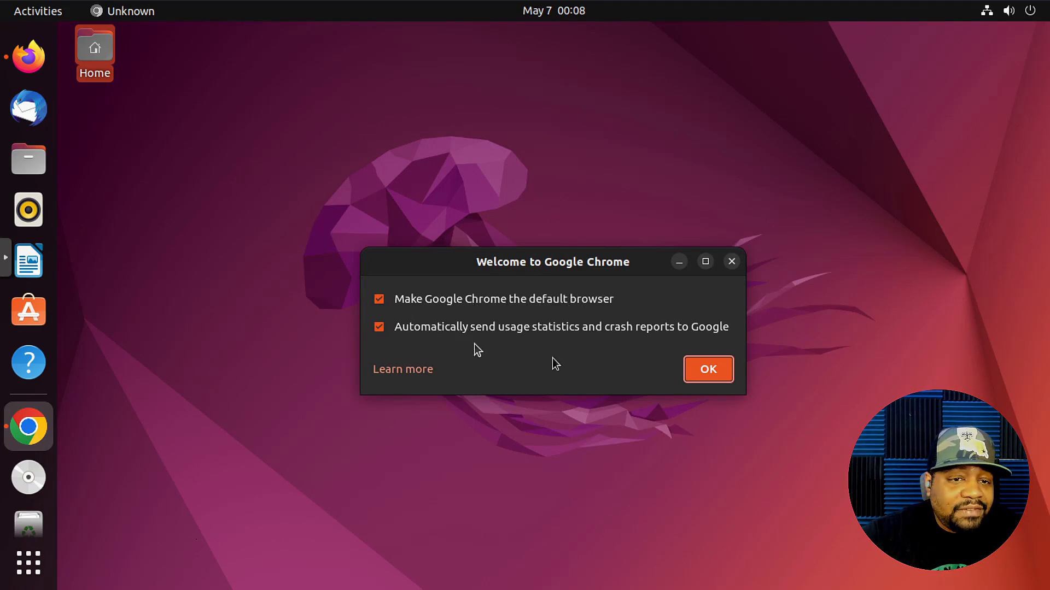
Accept Chrome's first-run welcome options, maximize its window, and reopen Ubuntu Software from the dock.
left_click(709, 370)
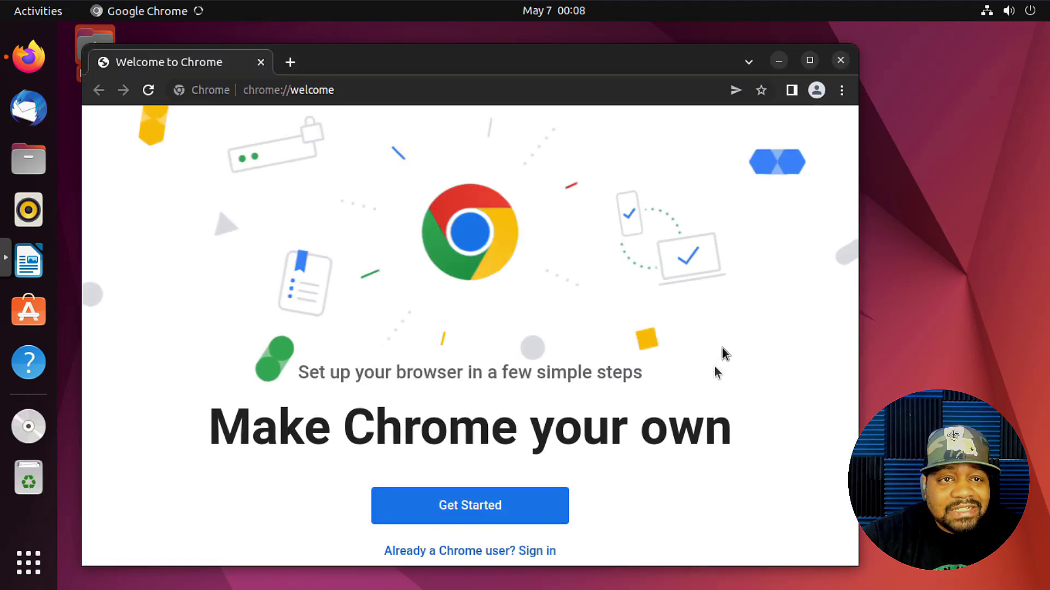
left_click(810, 61)
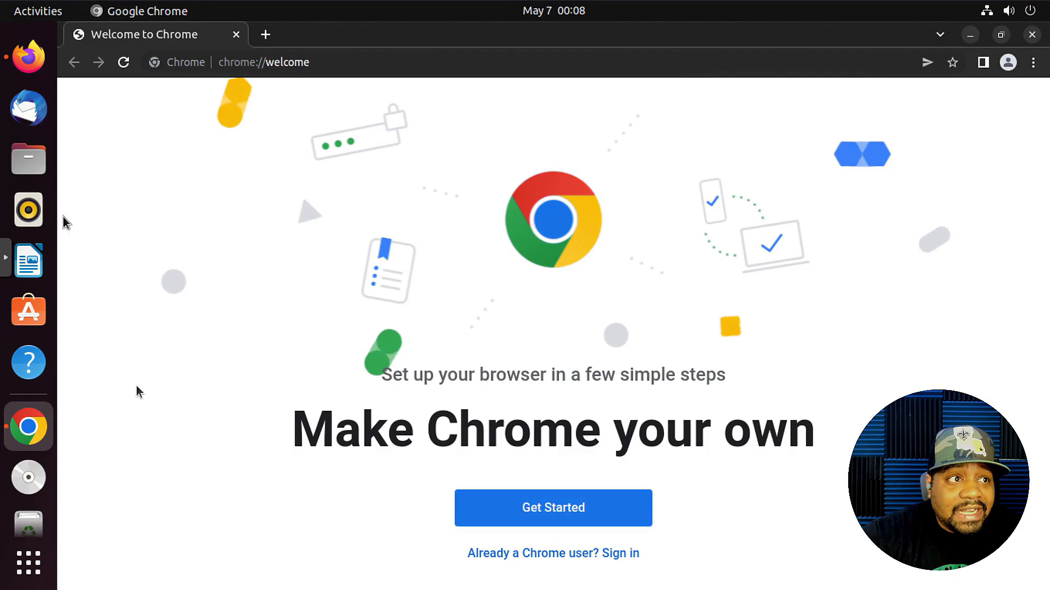
left_click(29, 312)
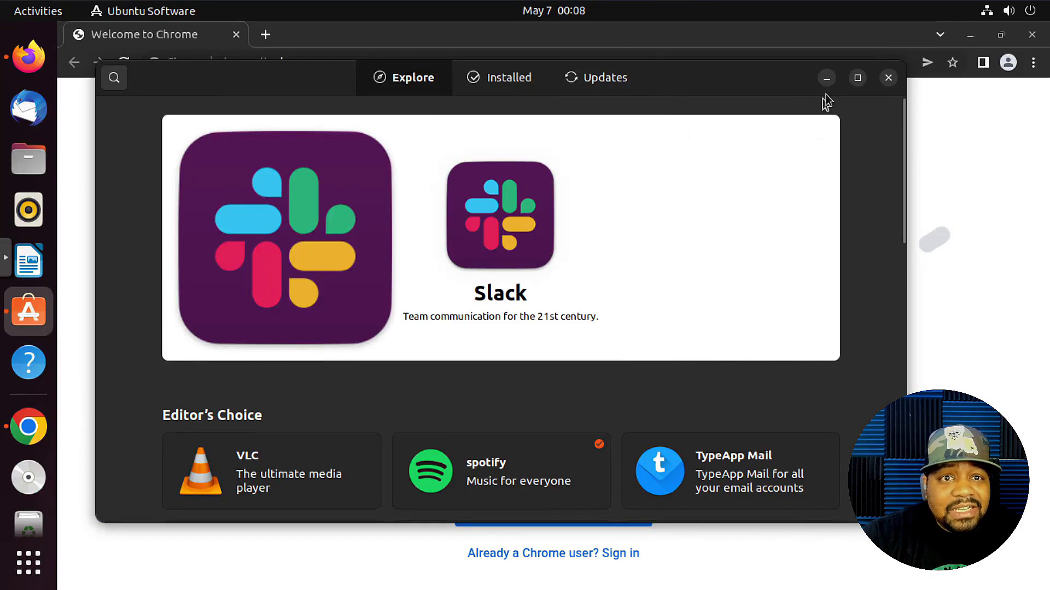
Search the store for 'chrom', browse the matching apps, then close Ubuntu Software.
left_click(115, 78)
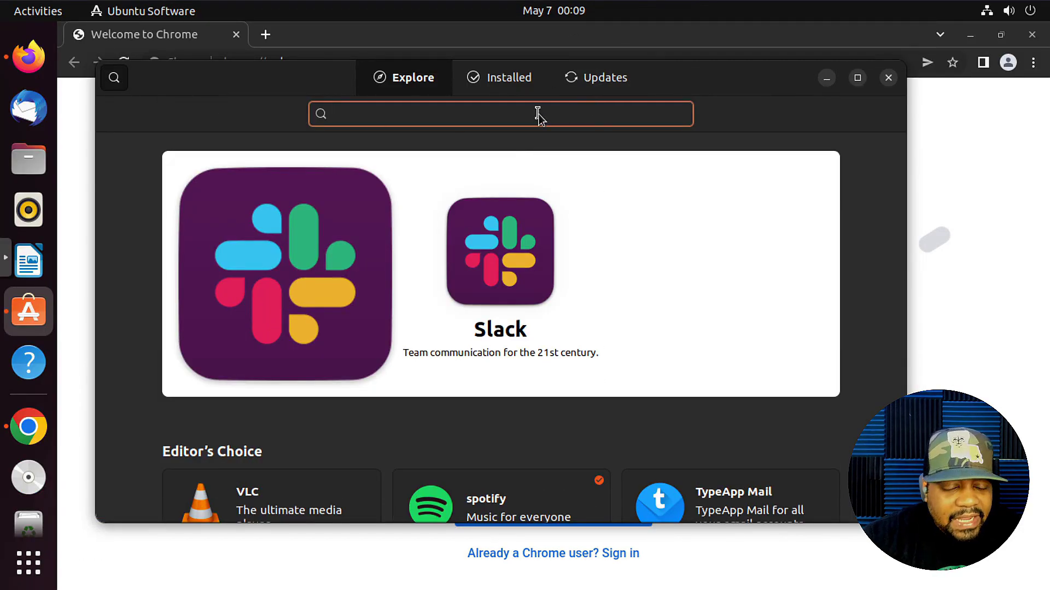
type("chrome")
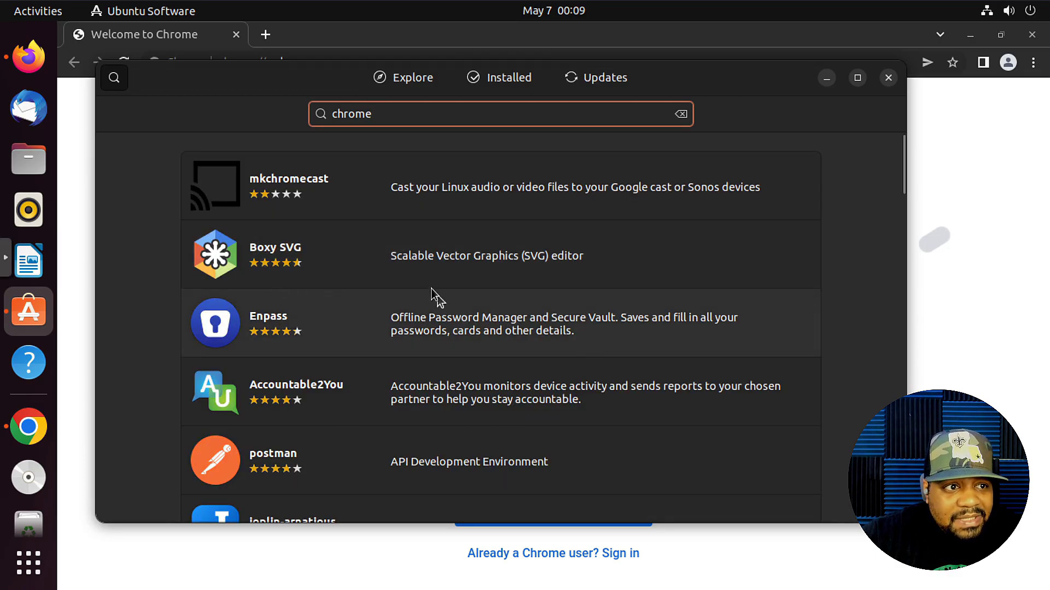
scroll(407, 385, "down", 8)
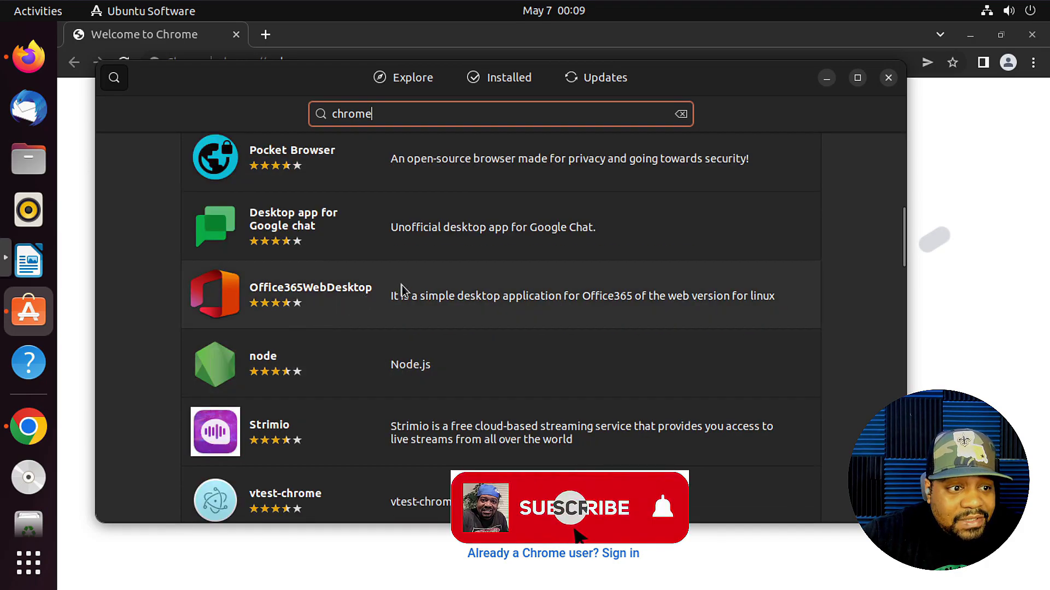
scroll(402, 285, "down", 9)
scroll(404, 290, "up", 4)
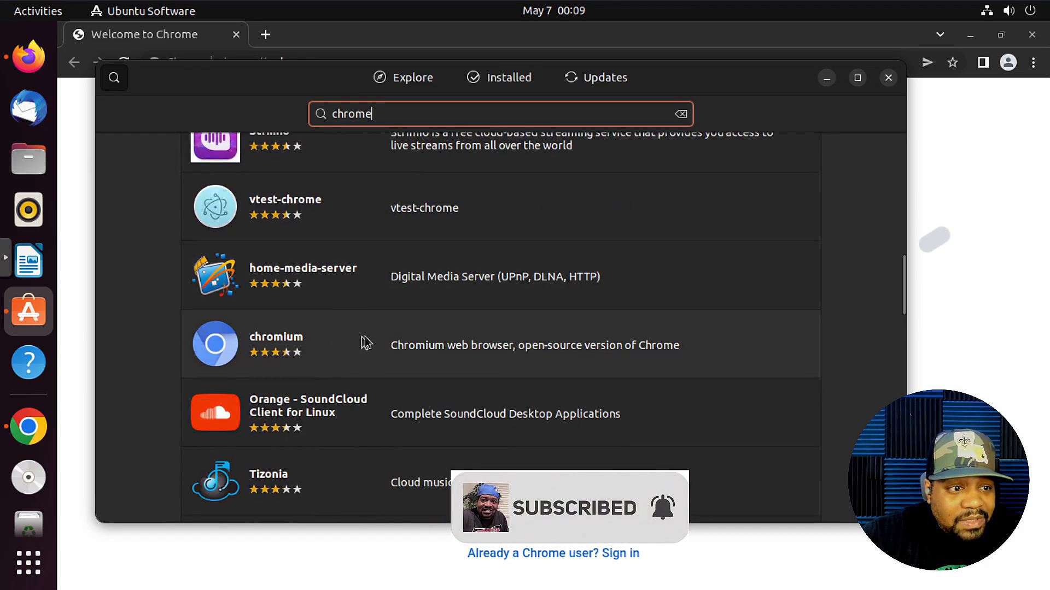
scroll(428, 358, "down", 4)
scroll(424, 351, "down", 2)
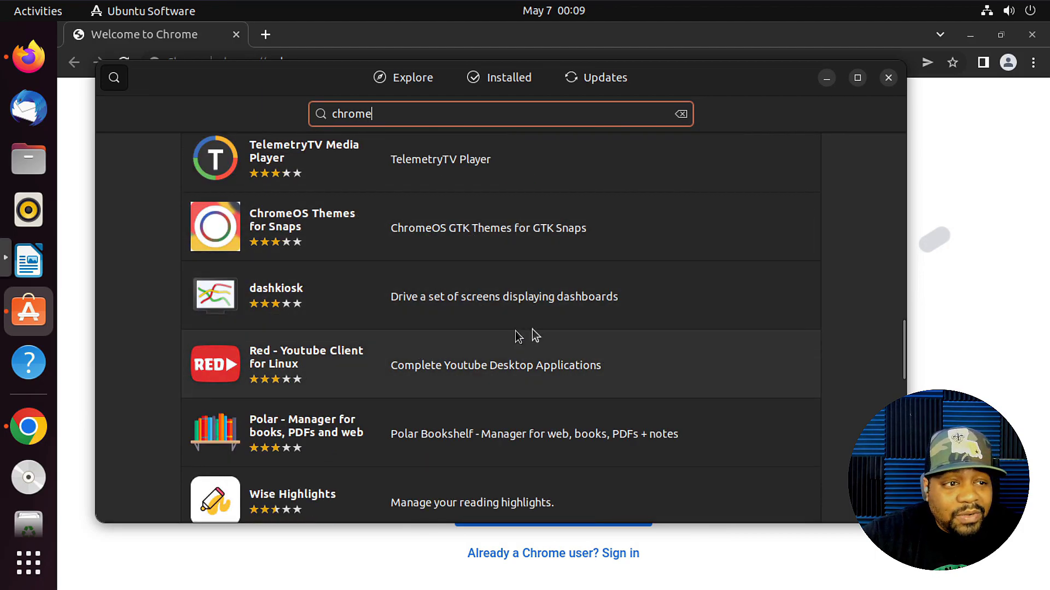
scroll(438, 356, "down", 6)
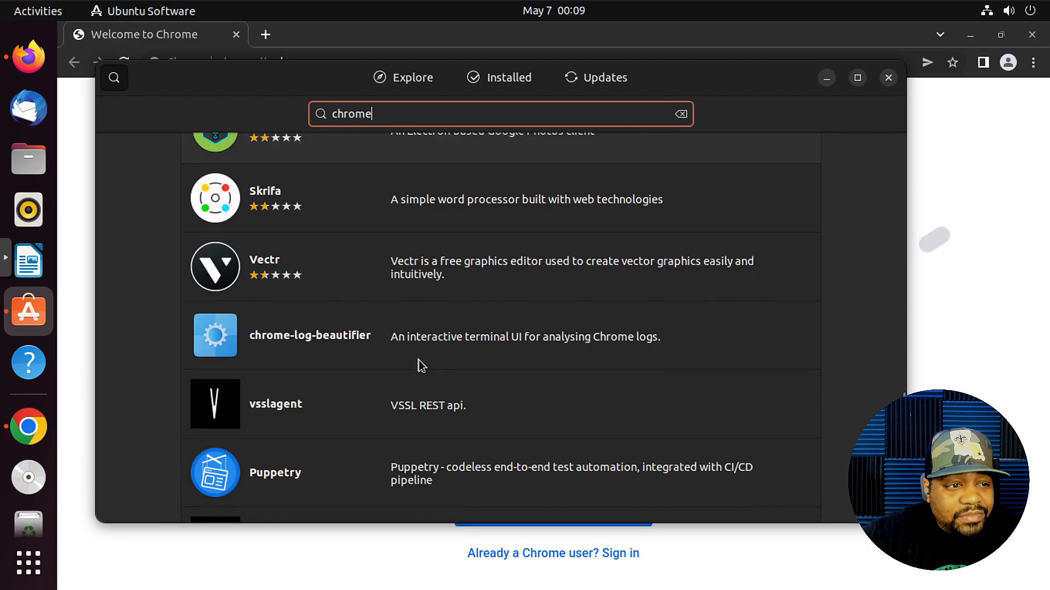
scroll(419, 360, "down", 6)
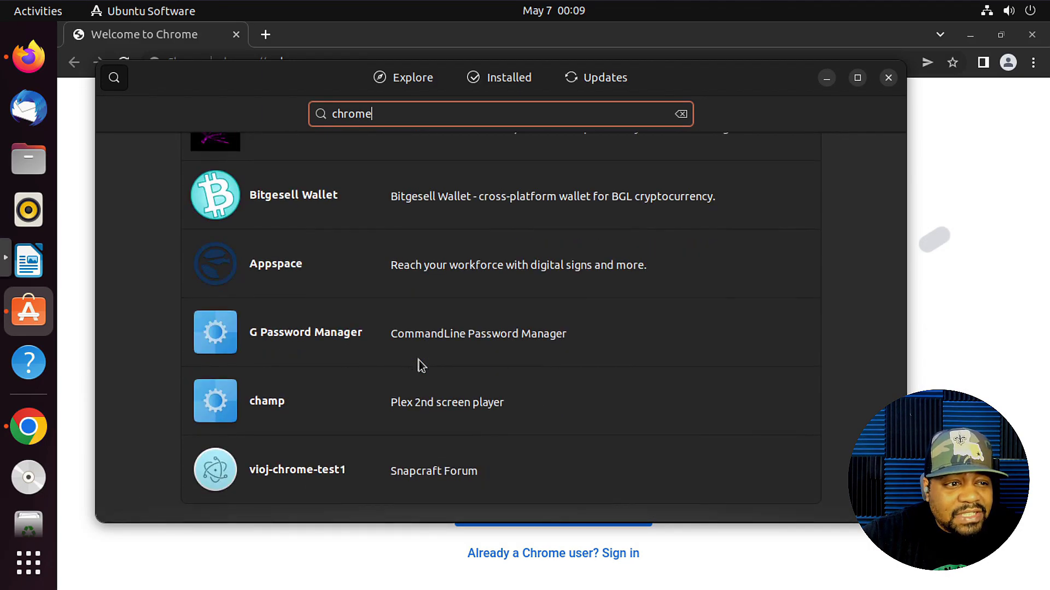
scroll(419, 360, "up", 8)
scroll(419, 359, "up", 10)
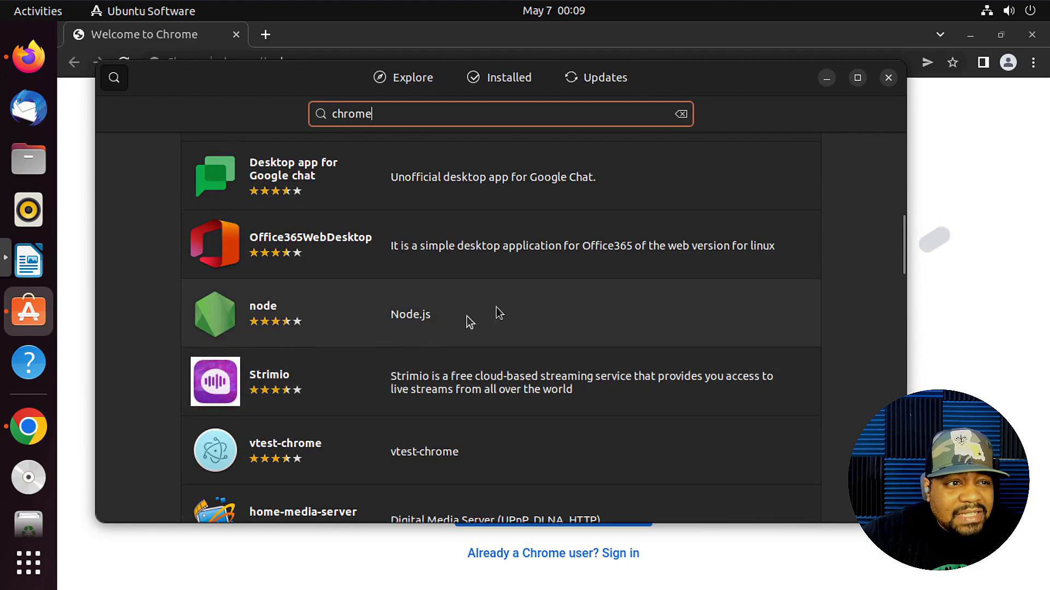
scroll(500, 306, "up", 3)
scroll(505, 304, "up", 4)
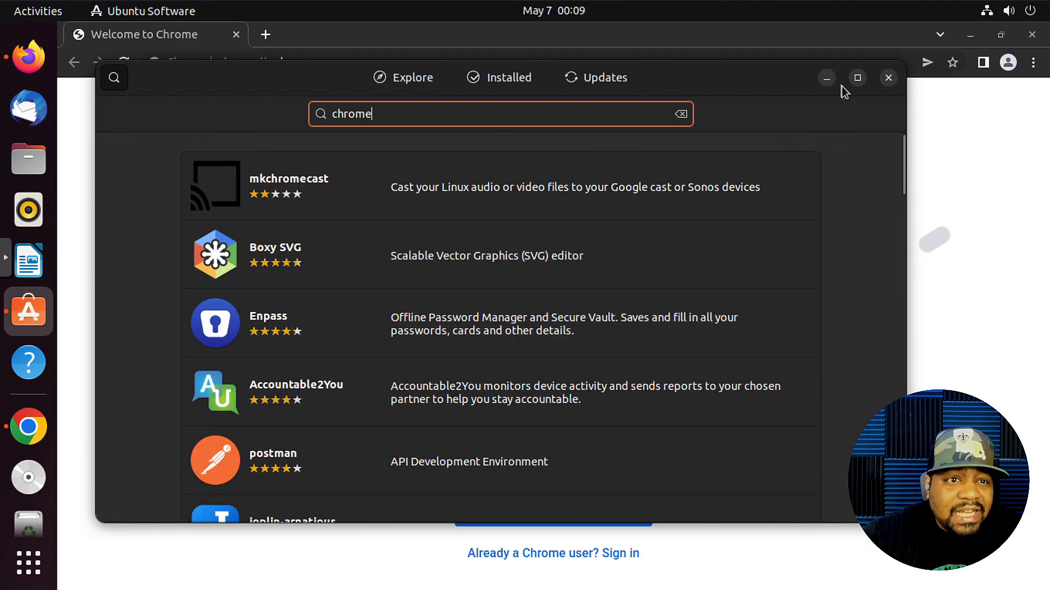
left_click(889, 78)
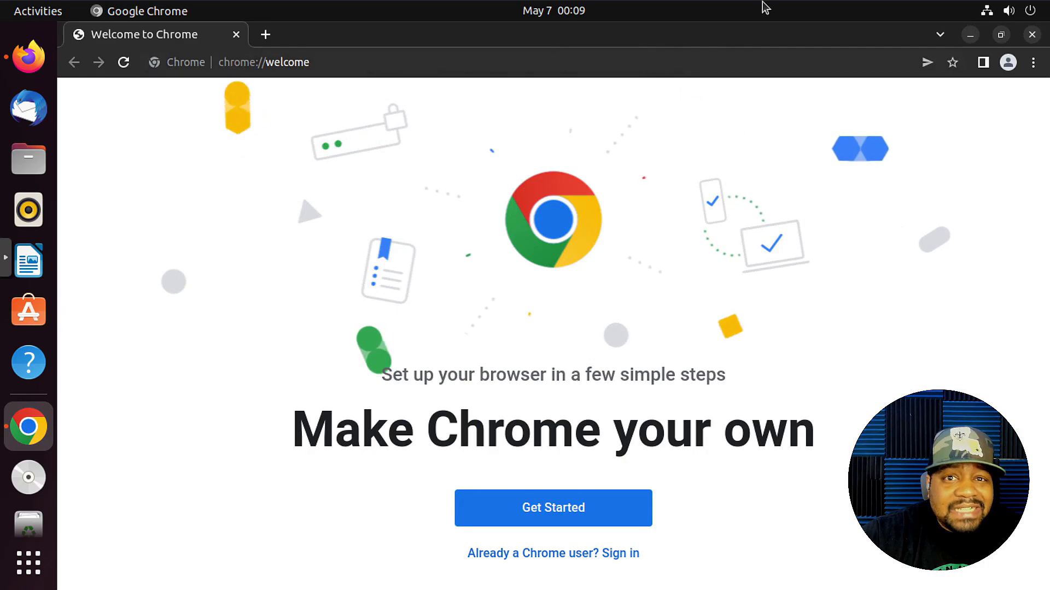